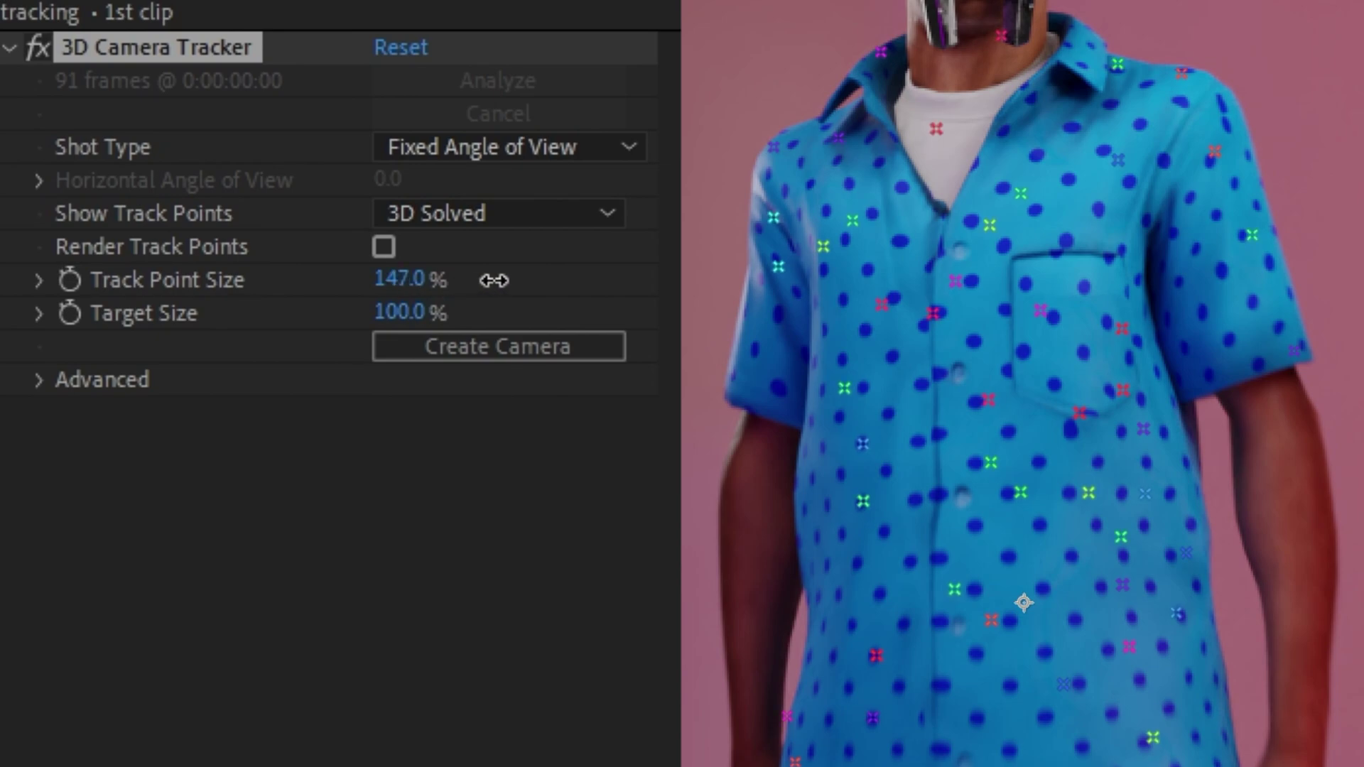
Step: Raise the 3D Camera Tracker's Track Point Size to 522% so the solved points stand out
drag(400, 279, 448, 280)
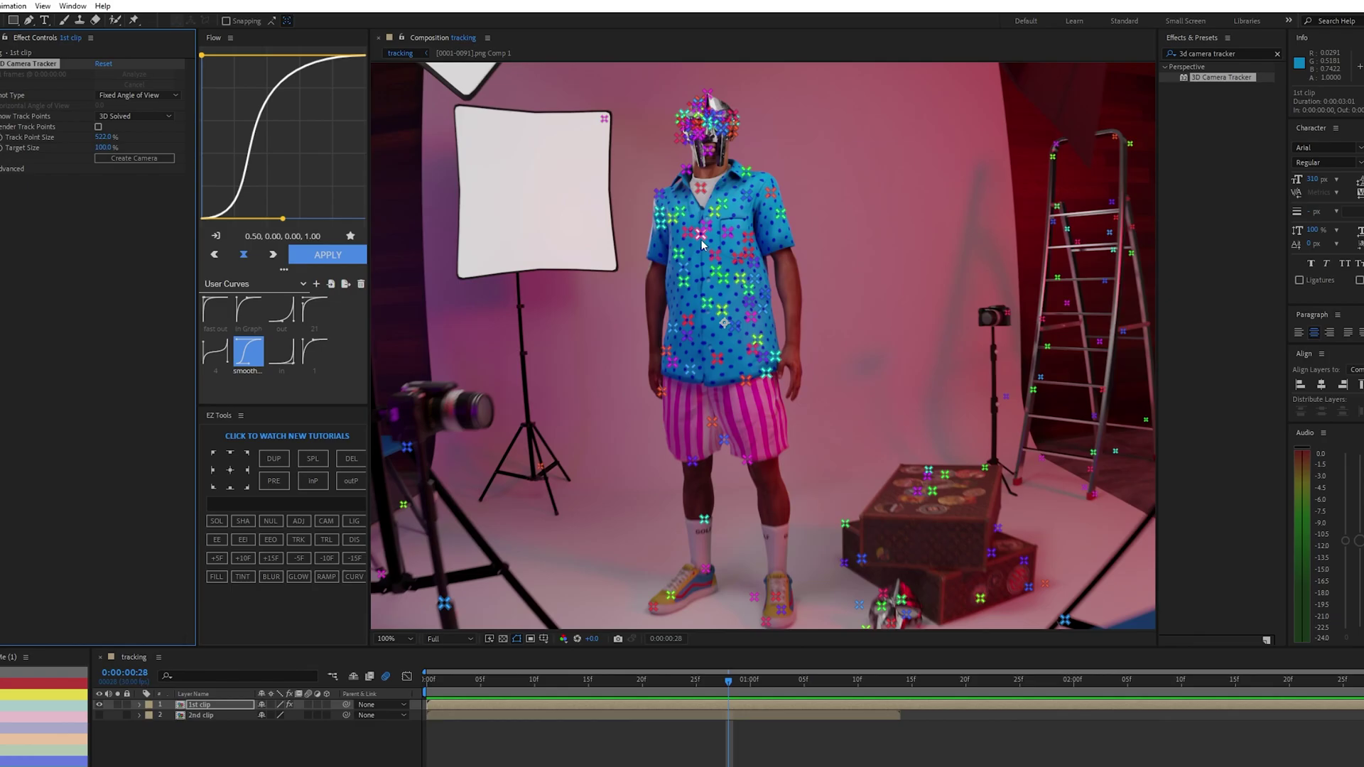
Step: Create a tracked 'like' text layer and camera from a point on the man, checking it across frames
right_click(699, 210)
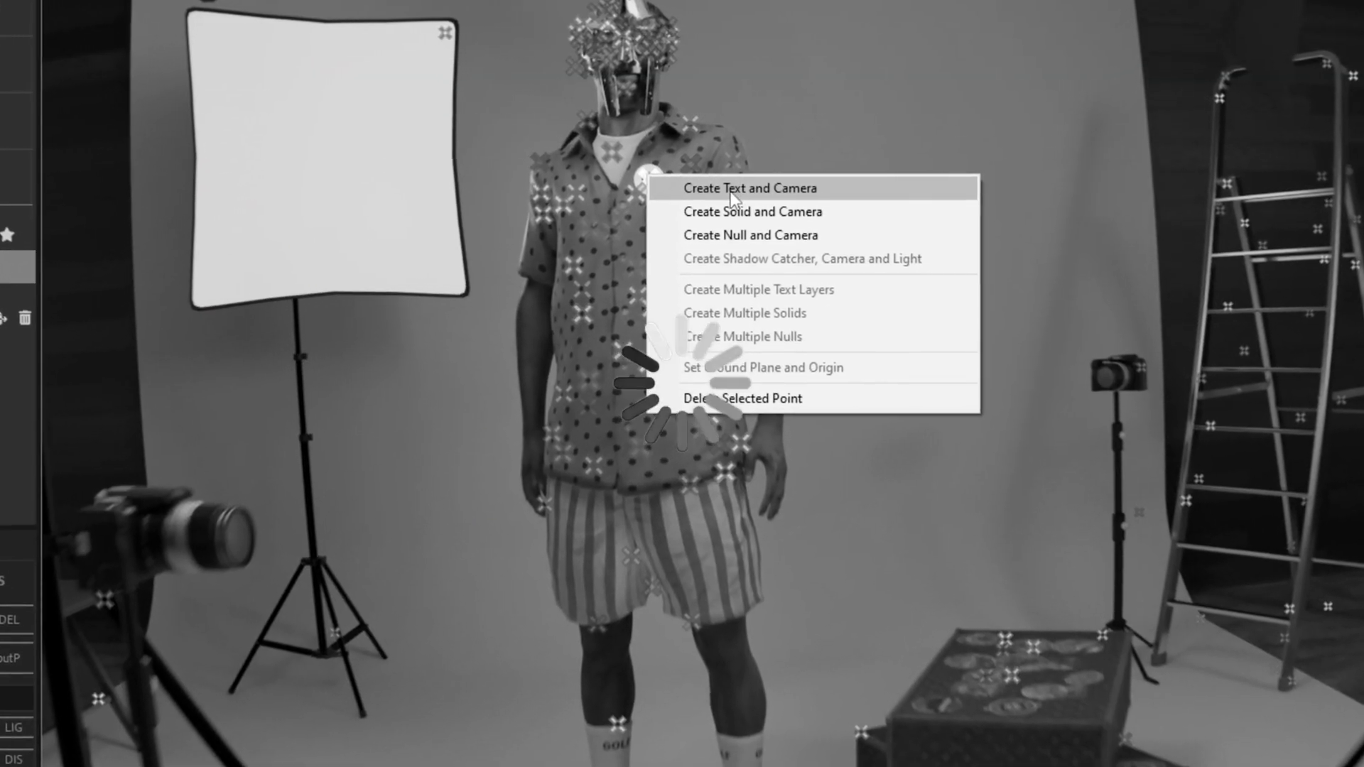
click(713, 200)
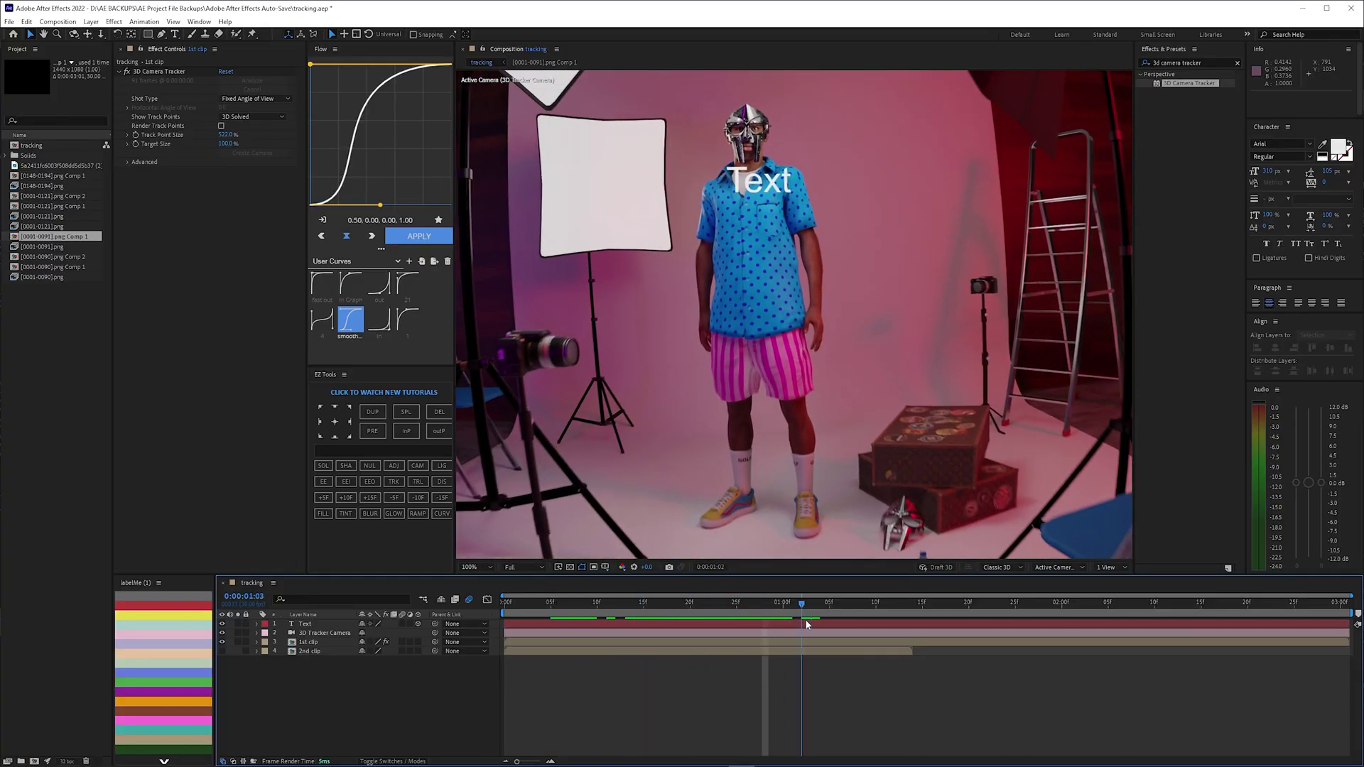
drag(807, 625, 710, 630)
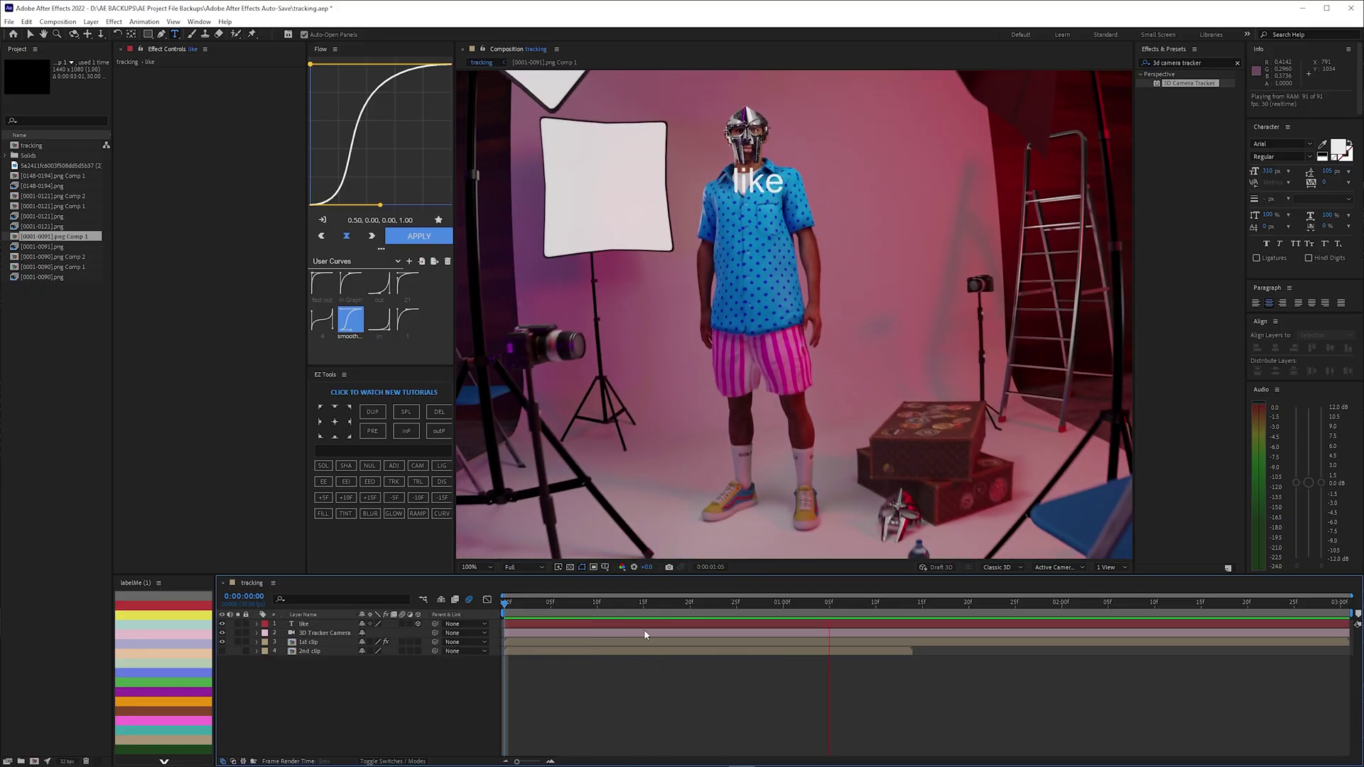
drag(795, 613, 709, 627)
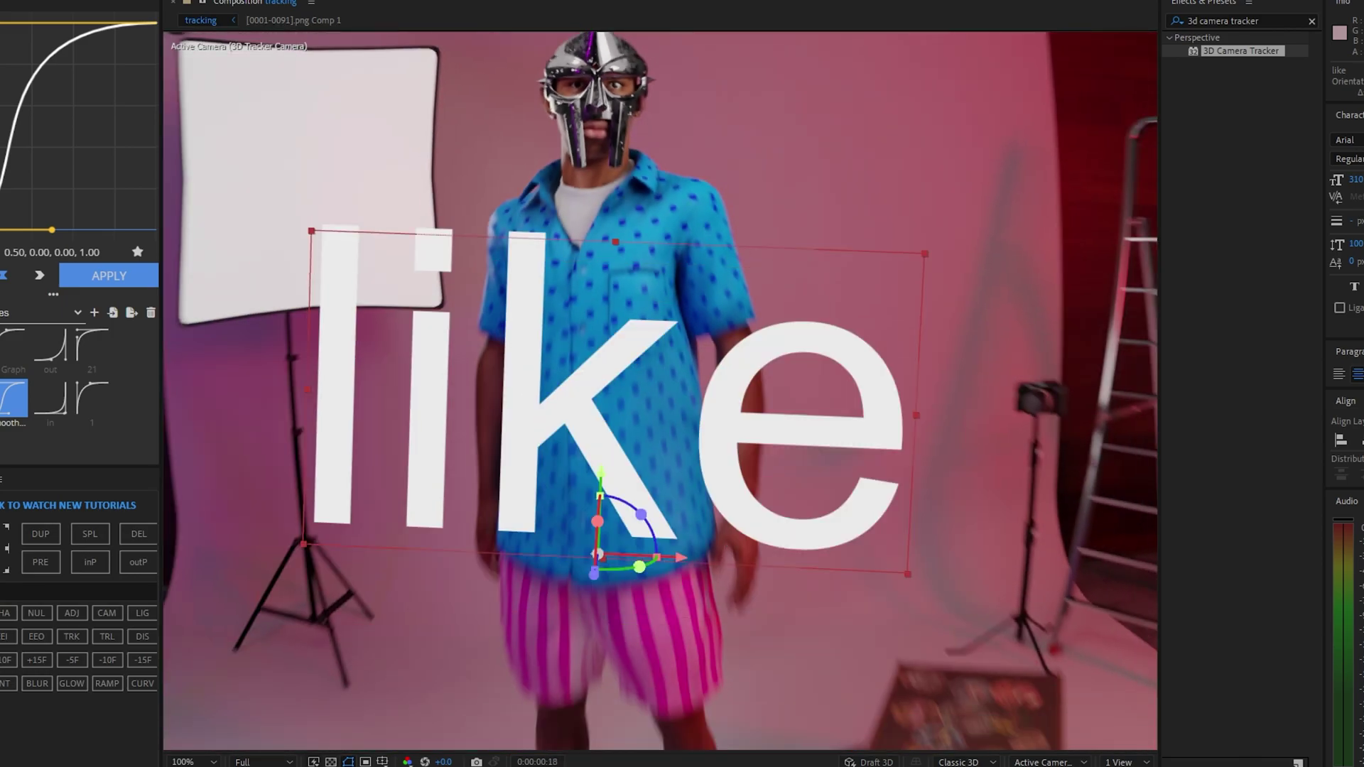
Step: Move the duplicated 'subscibe' text layer closer to the camera and check both layers across frames
key(Page_Down)
key(Page_Up)
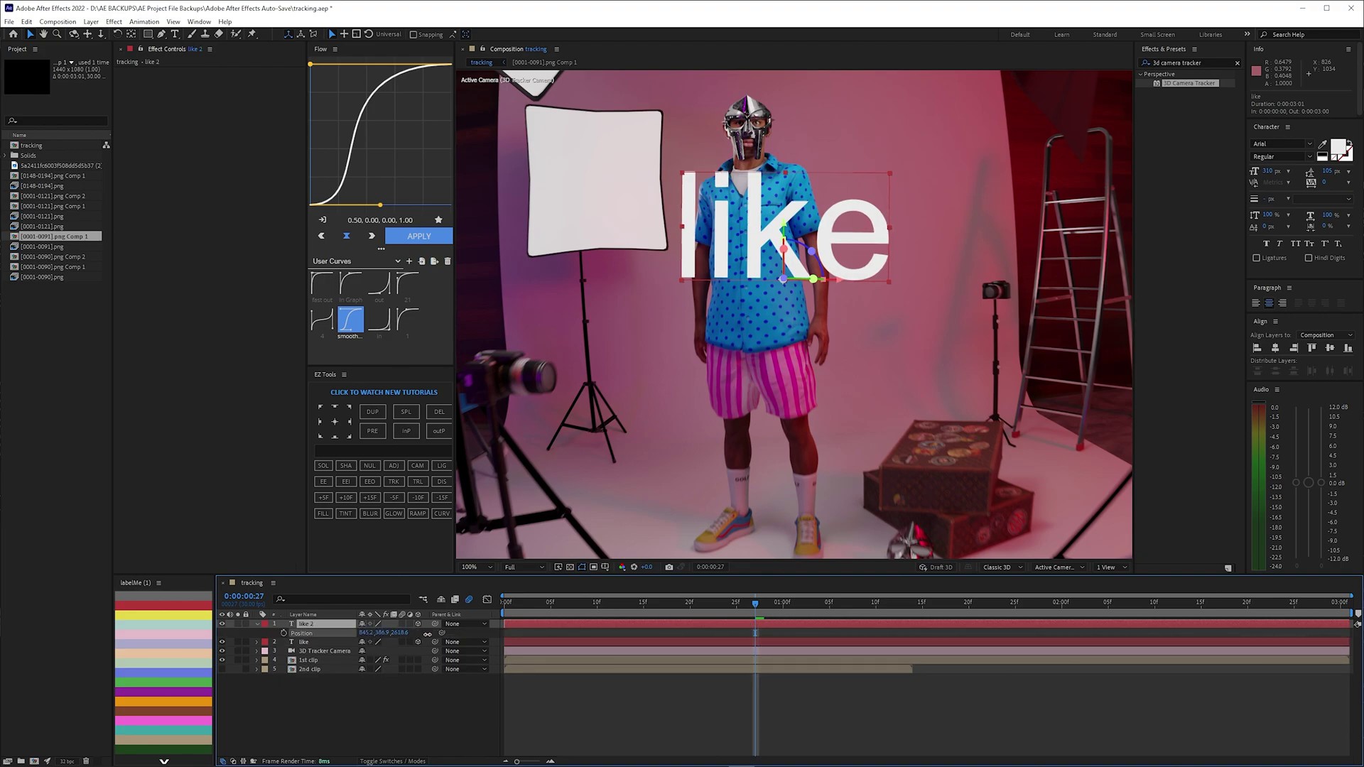
drag(397, 631, 410, 637)
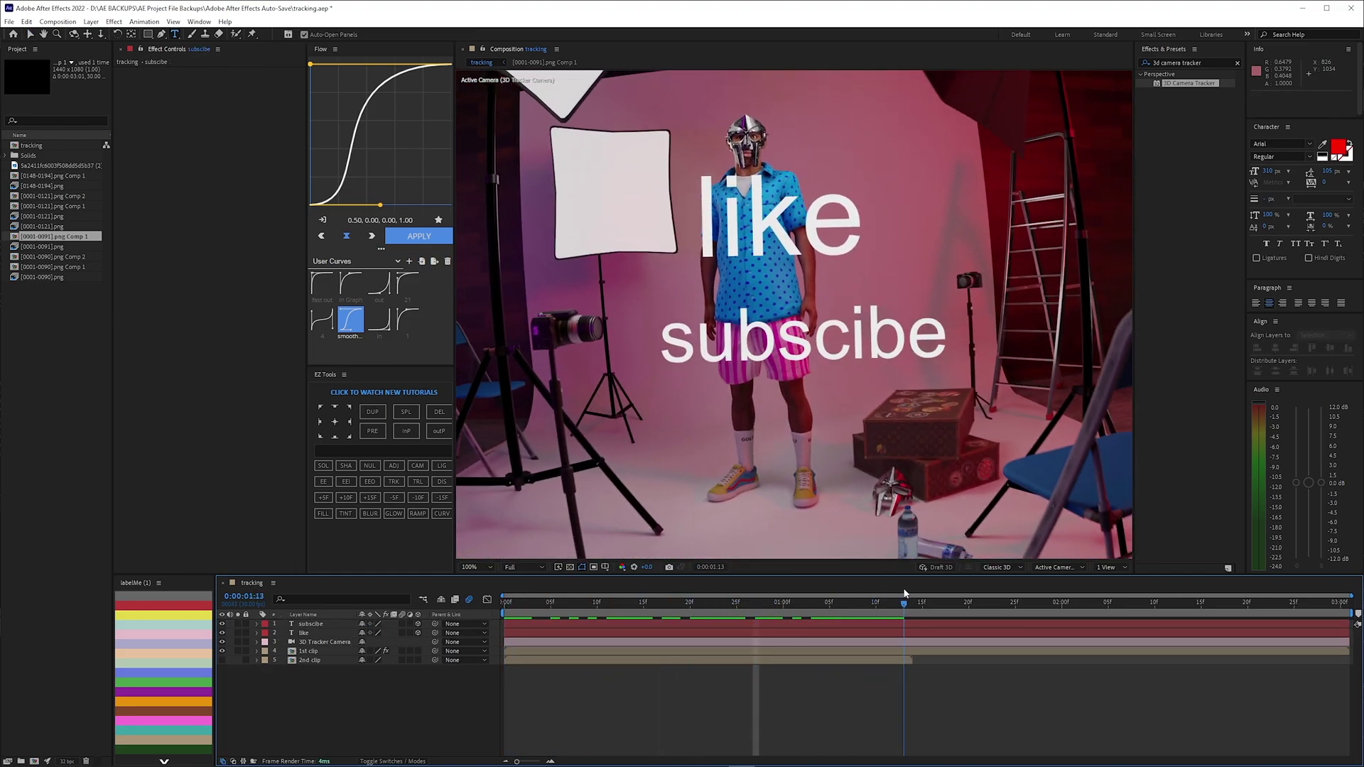
mouse_move(903, 593)
mouse_down()
mouse_move(746, 603)
mouse_move(863, 600)
mouse_up()
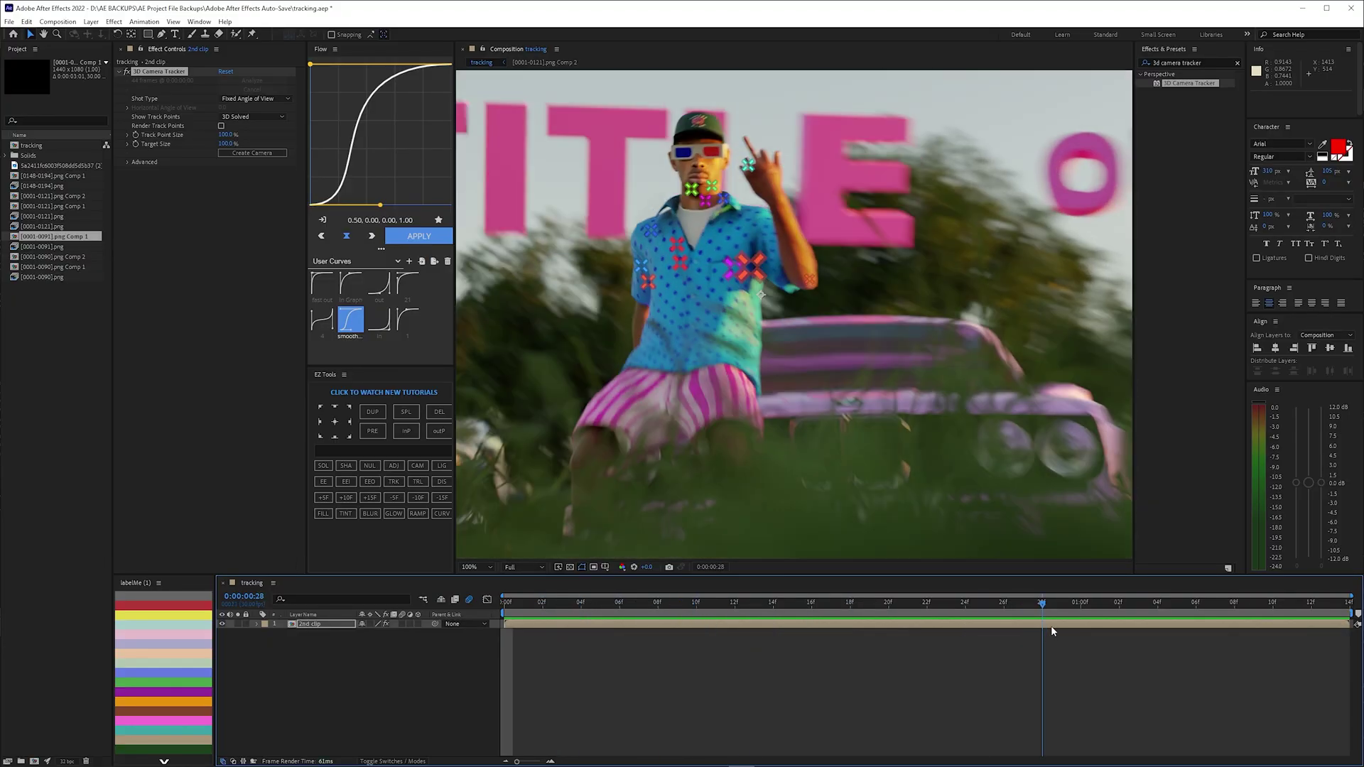
Step: Scrub through the 2nd clip to find frames where the camera solve fails
drag(1051, 626, 1272, 632)
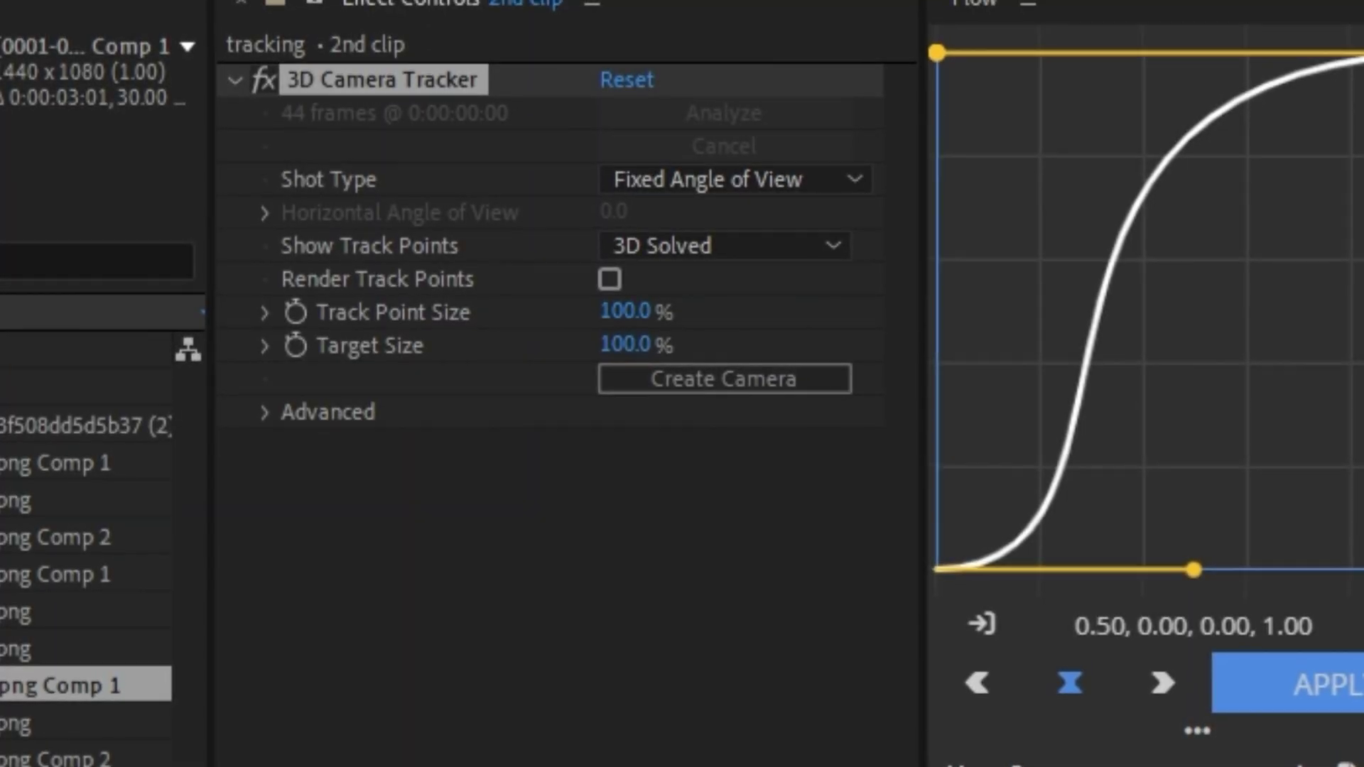
Step: Turn on Detailed Analysis under Advanced to re-solve the 2nd clip, then return to an early frame
click(270, 407)
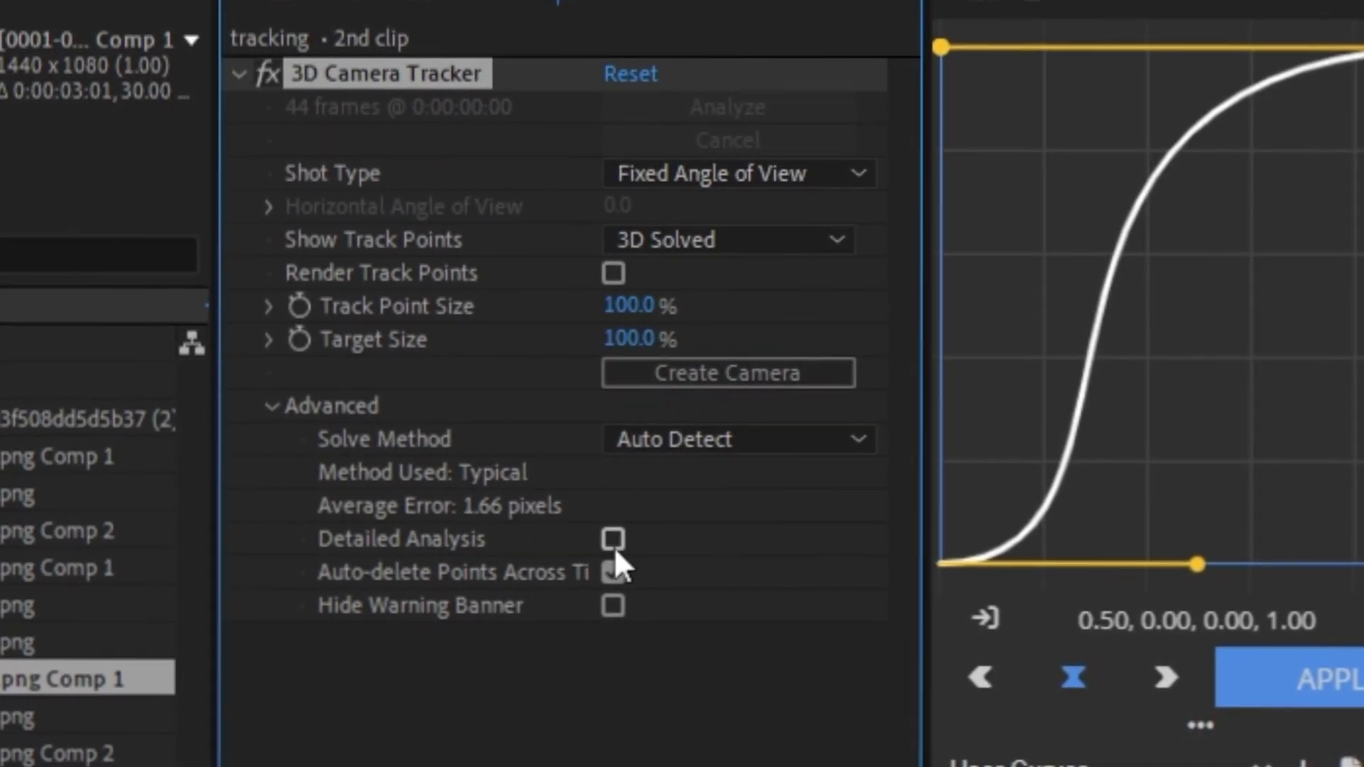
click(608, 542)
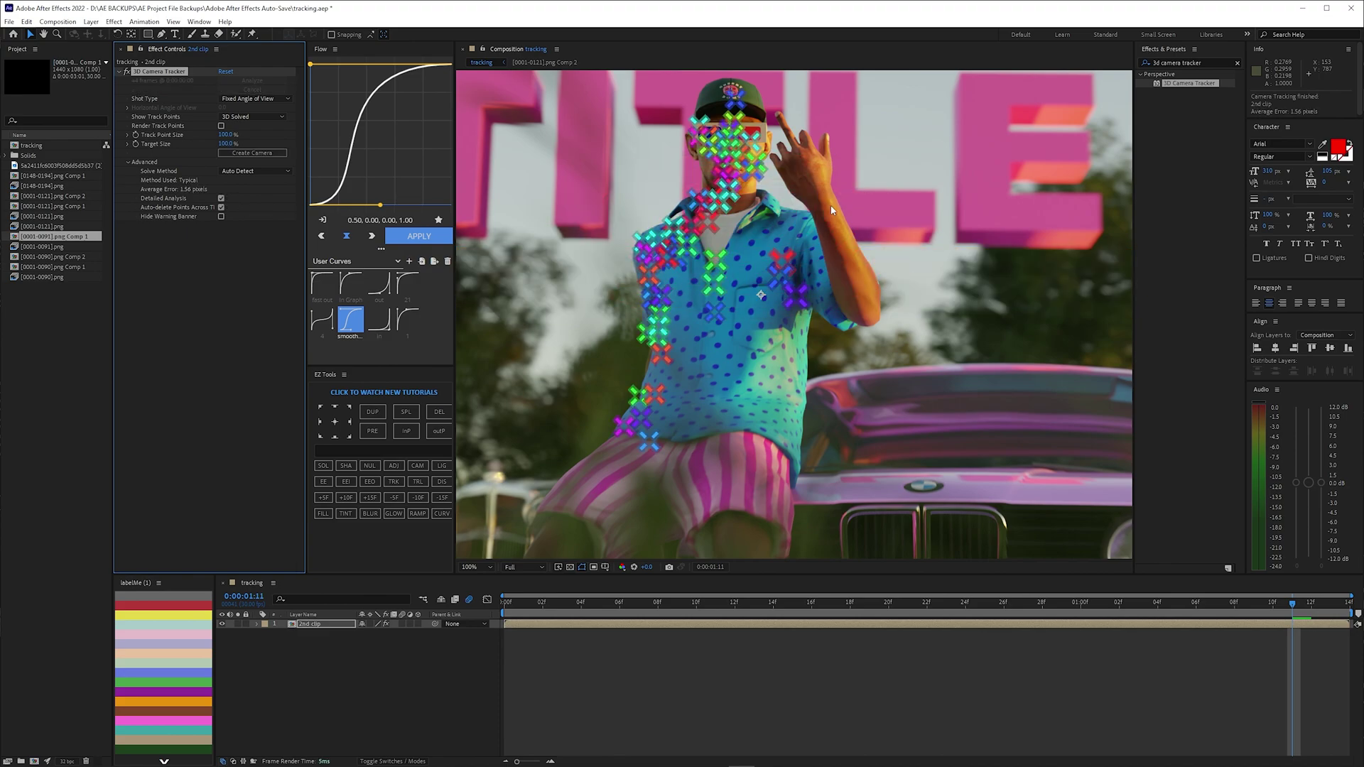
drag(1304, 610, 666, 627)
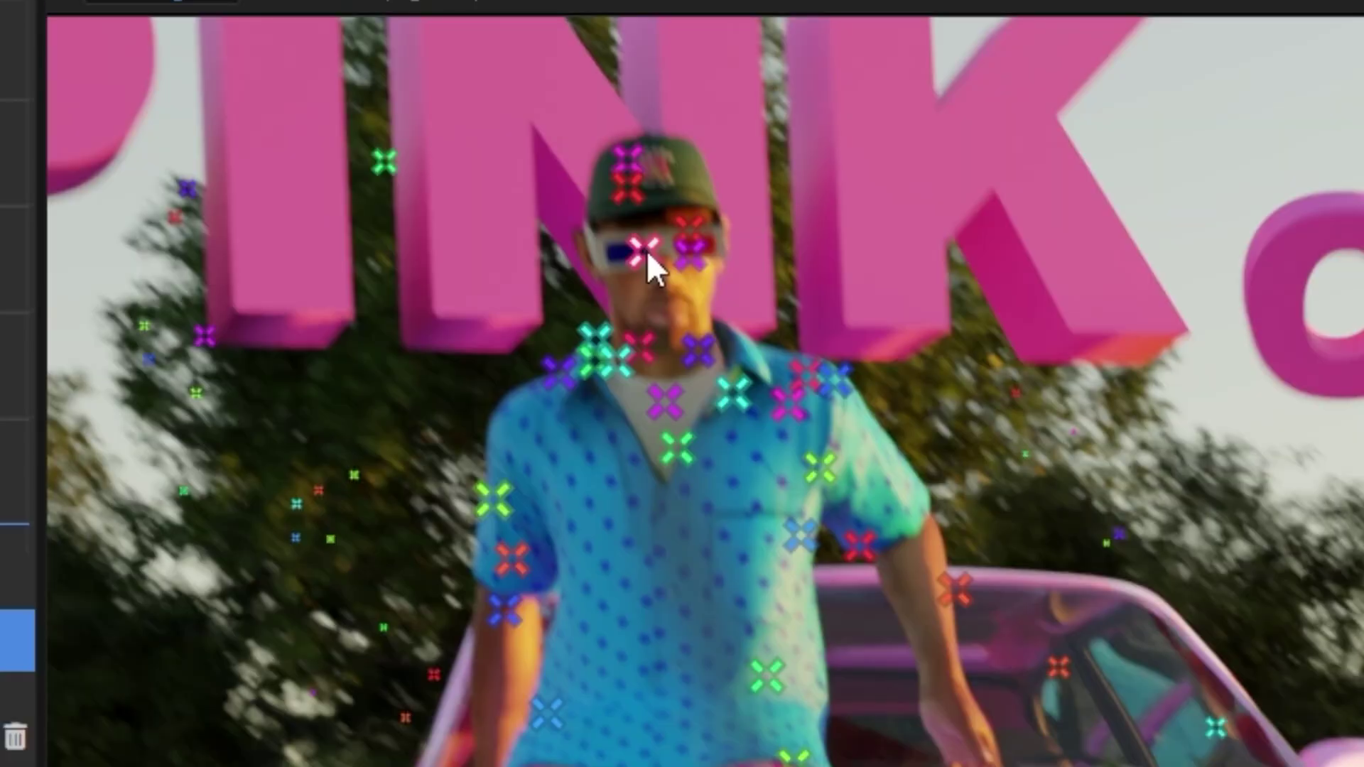
Step: Create a tracked solid and camera from a point on the glasses, then select the skull image
right_click(648, 254)
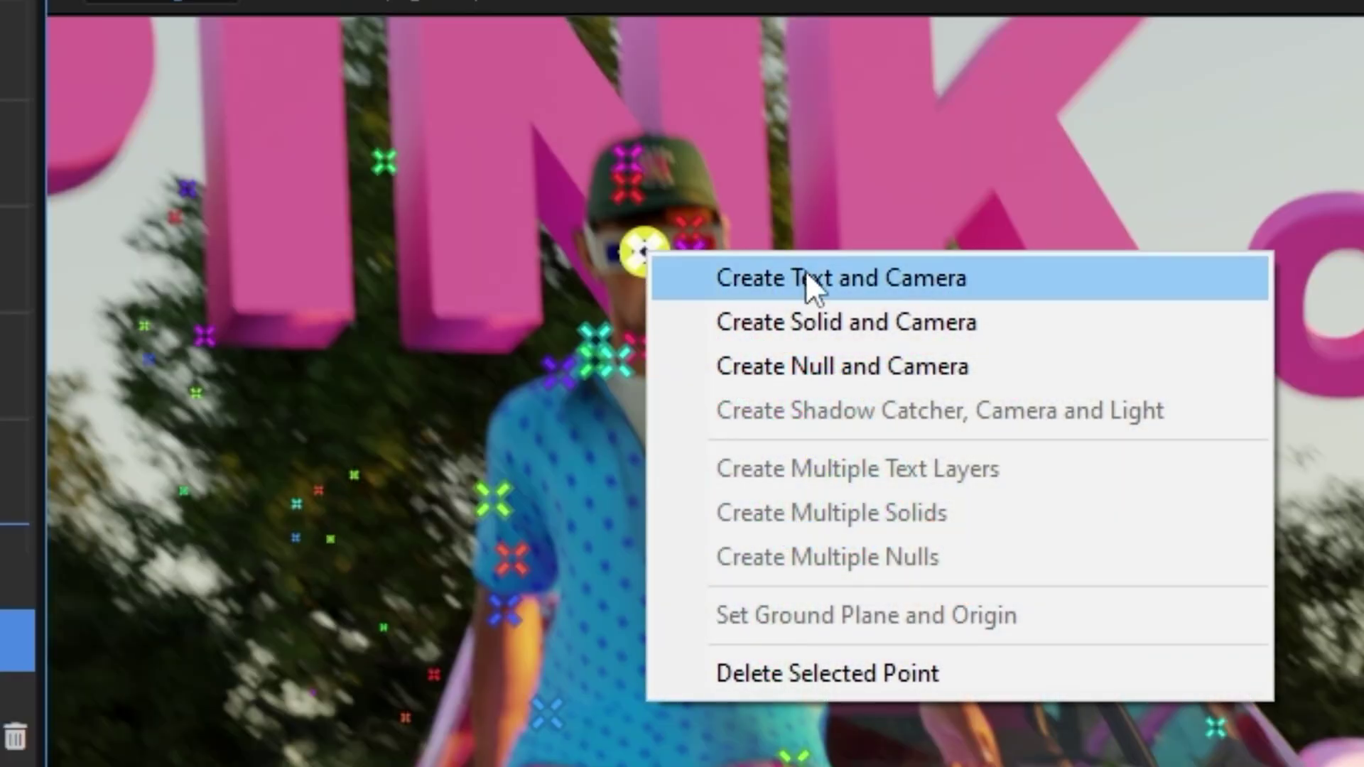
click(829, 322)
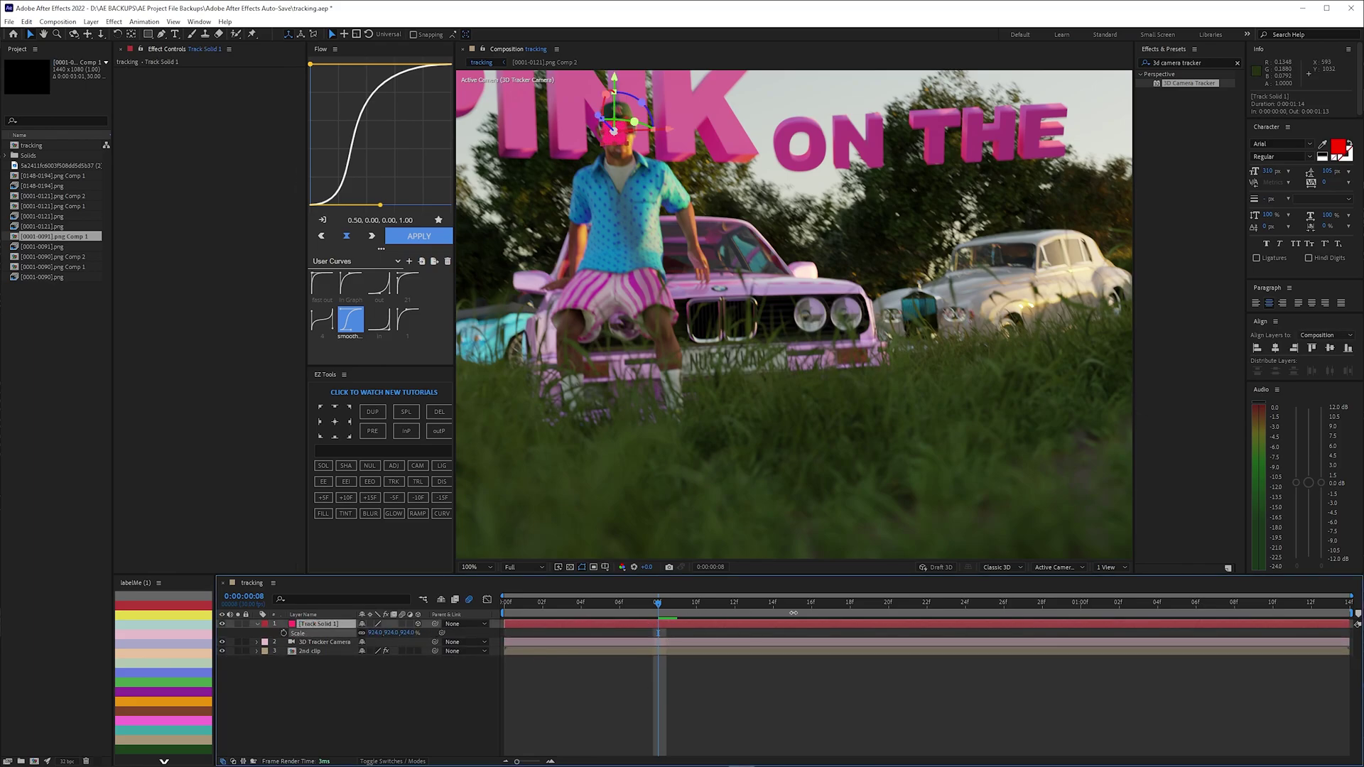
drag(793, 614, 1242, 604)
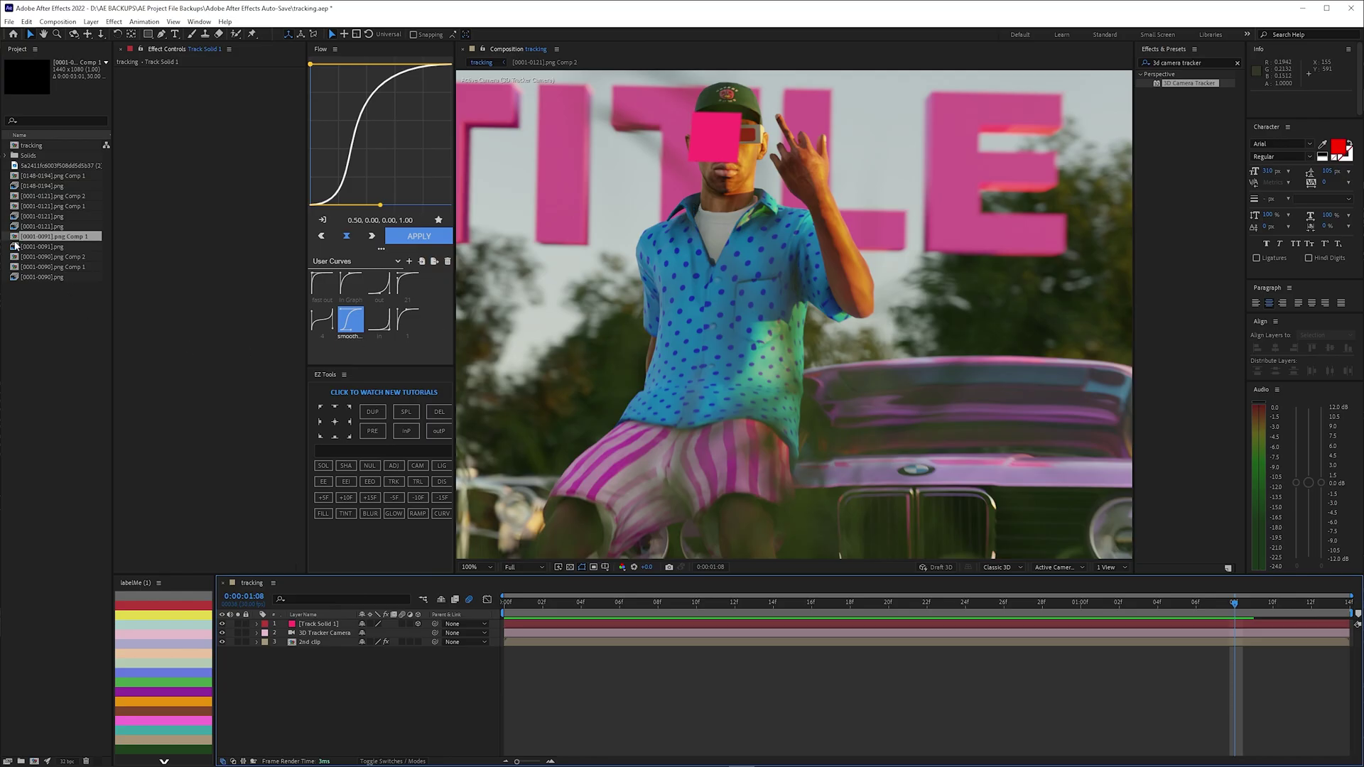
click(32, 166)
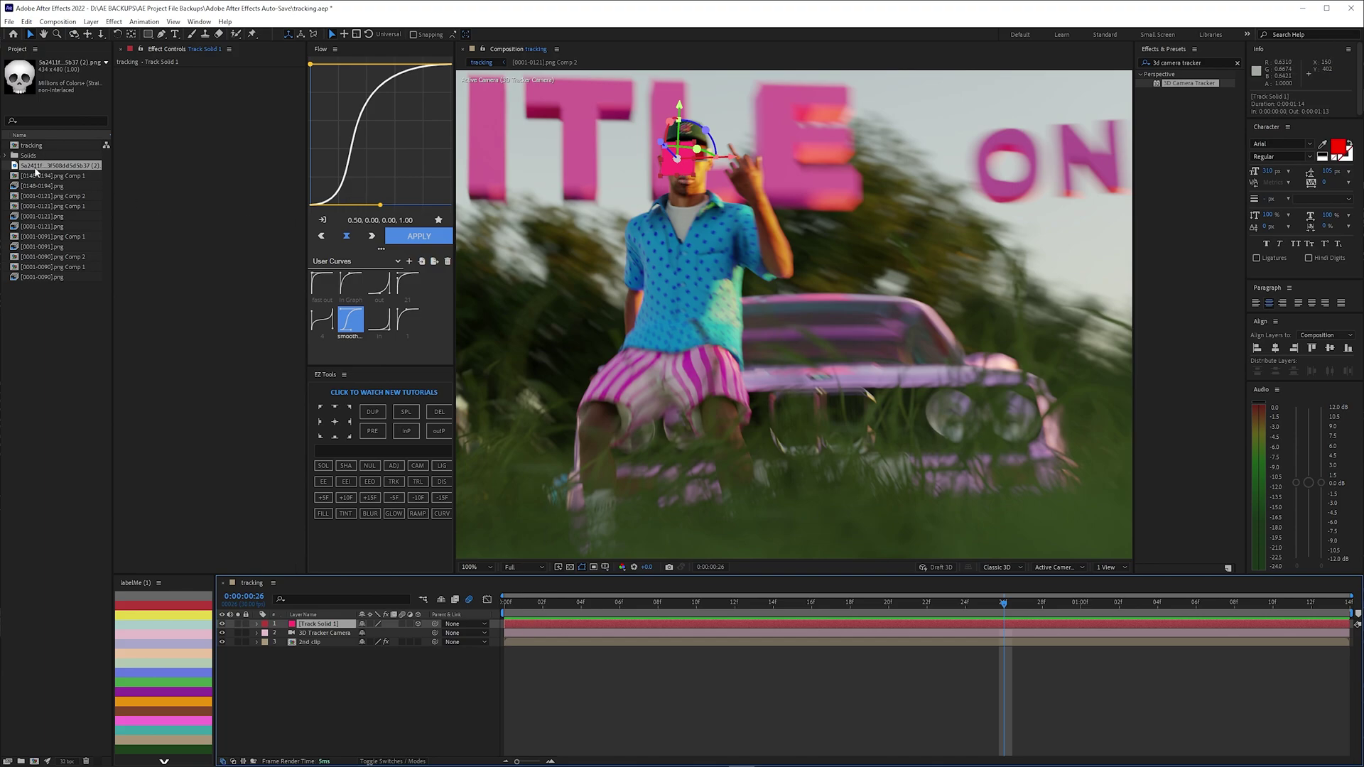
Step: Swap Track Solid 1 for the skull image at 96% scale, preview it, and enable motion blur
drag(35, 171, 146, 210)
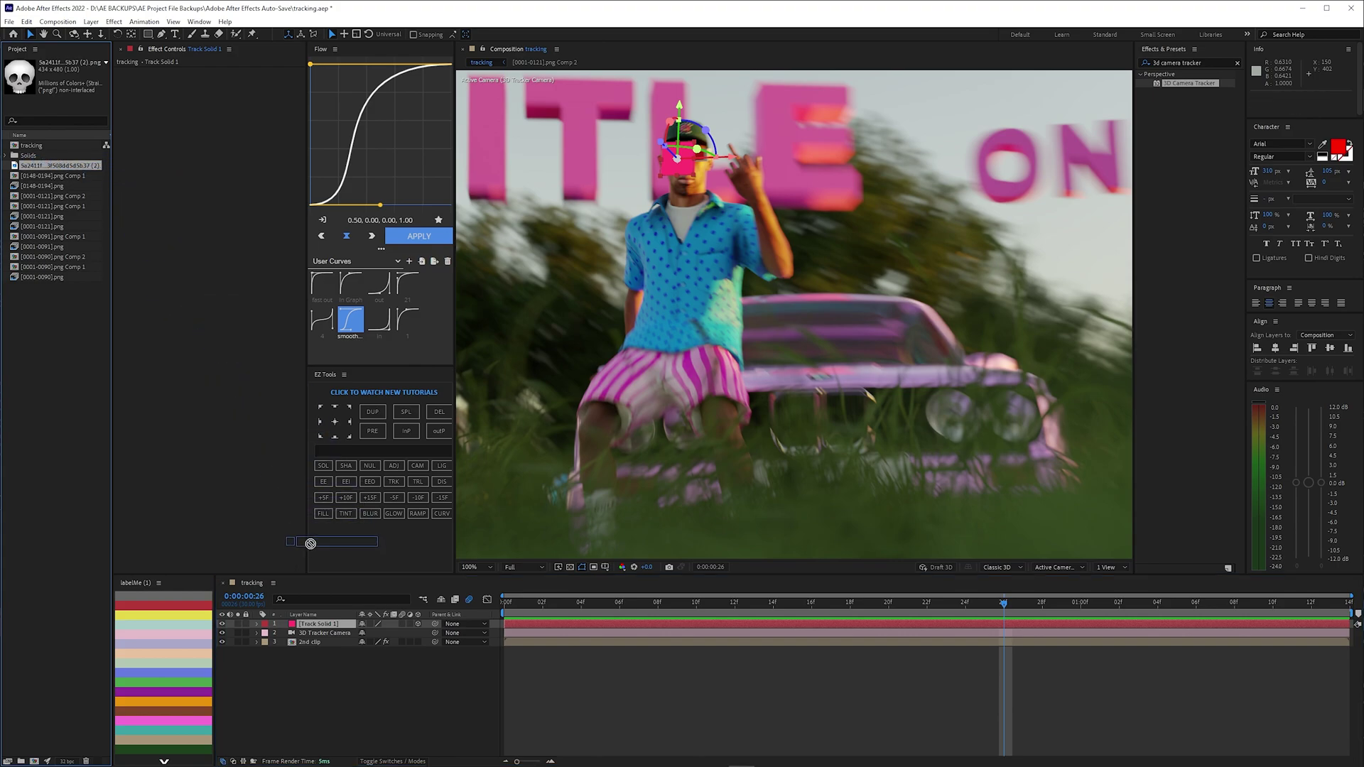
drag(310, 542, 304, 624)
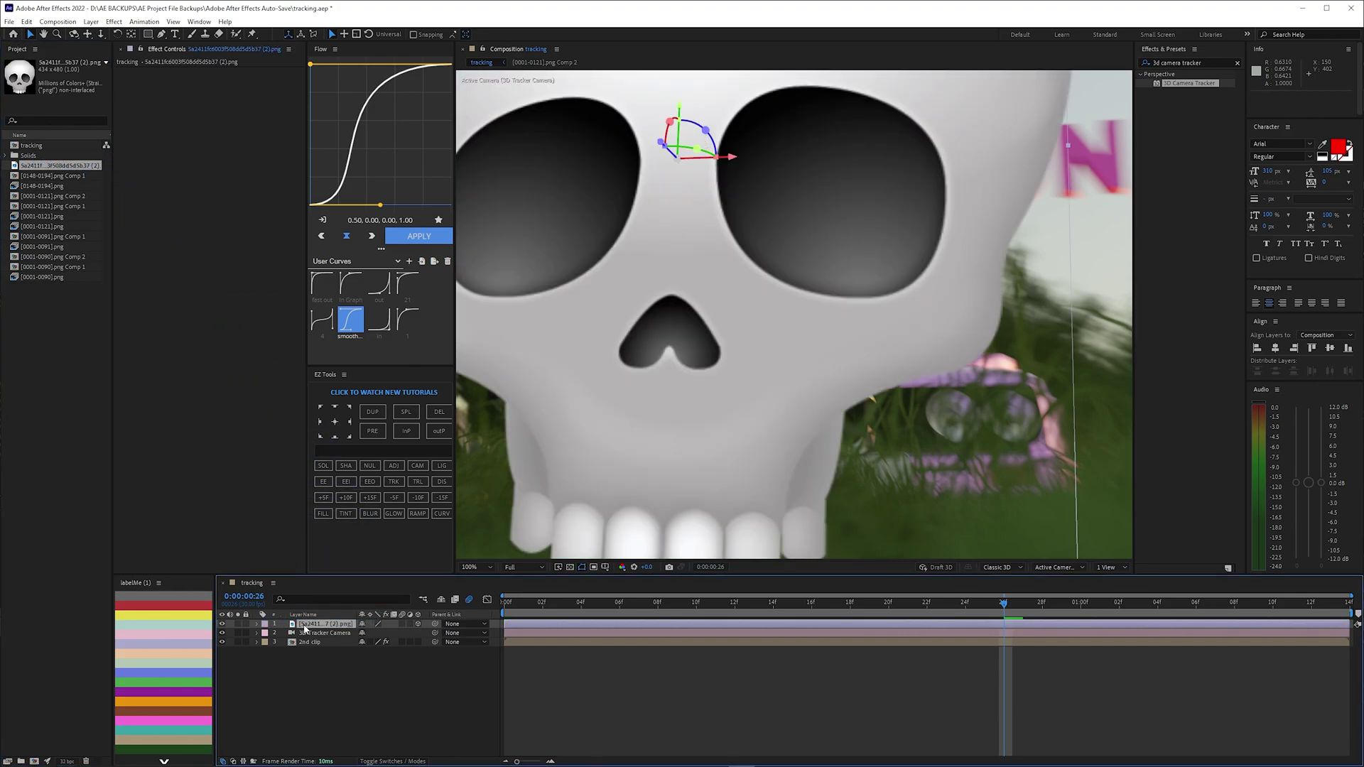
key(s)
drag(1002, 603, 498, 617)
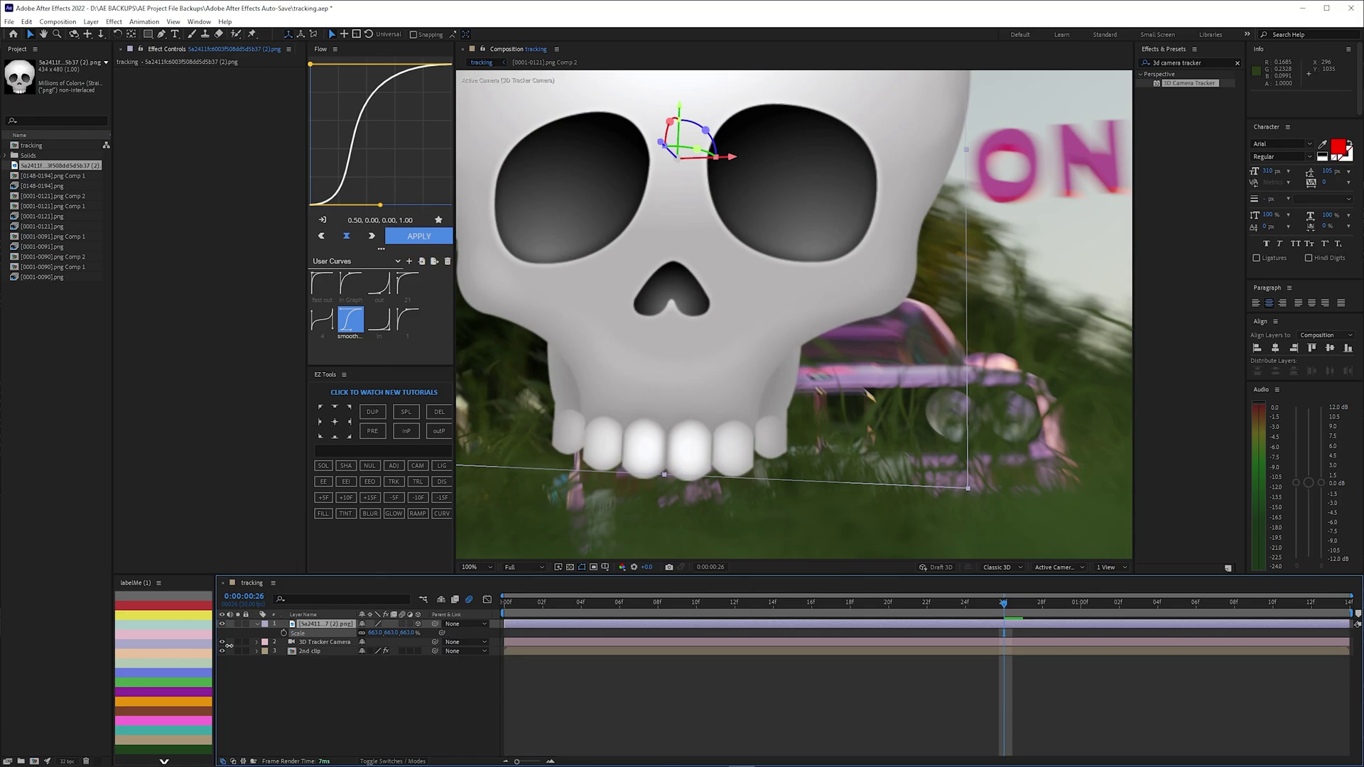
key(space)
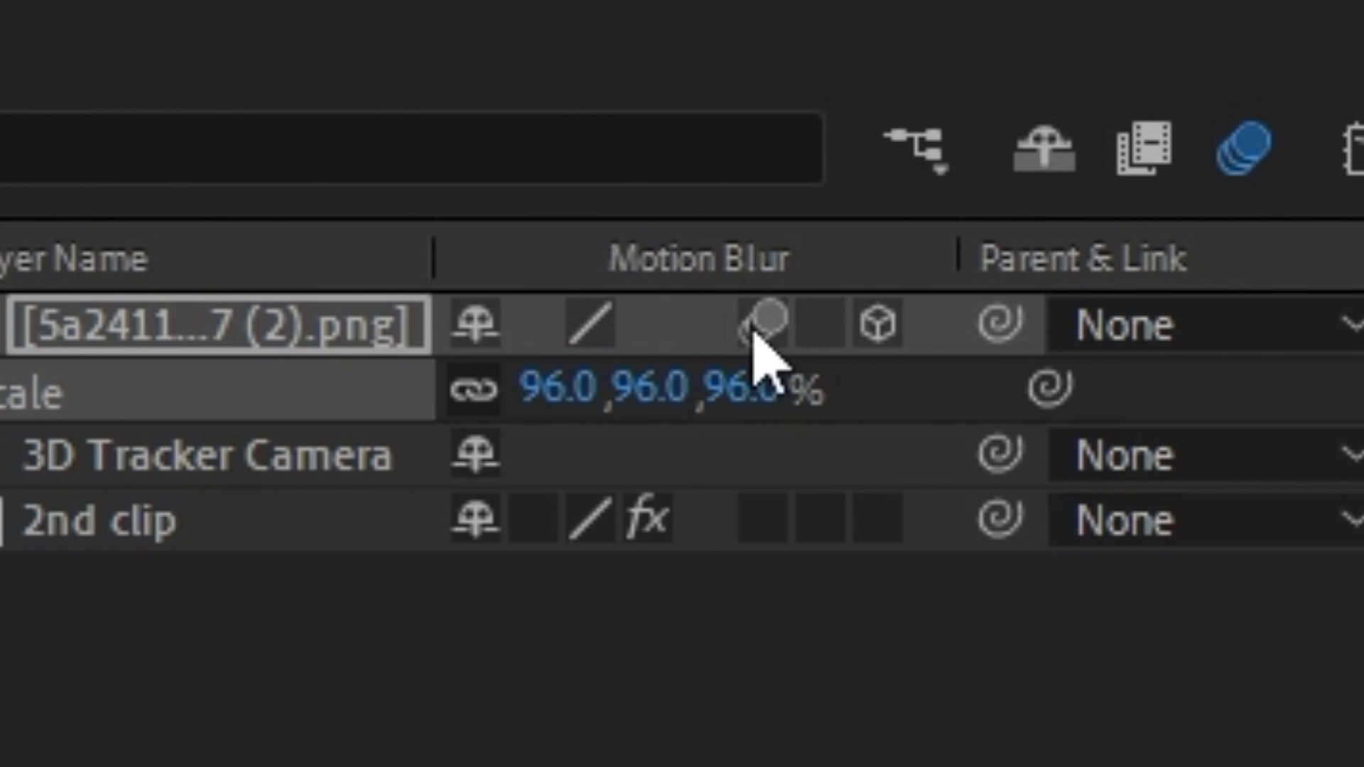
click(408, 627)
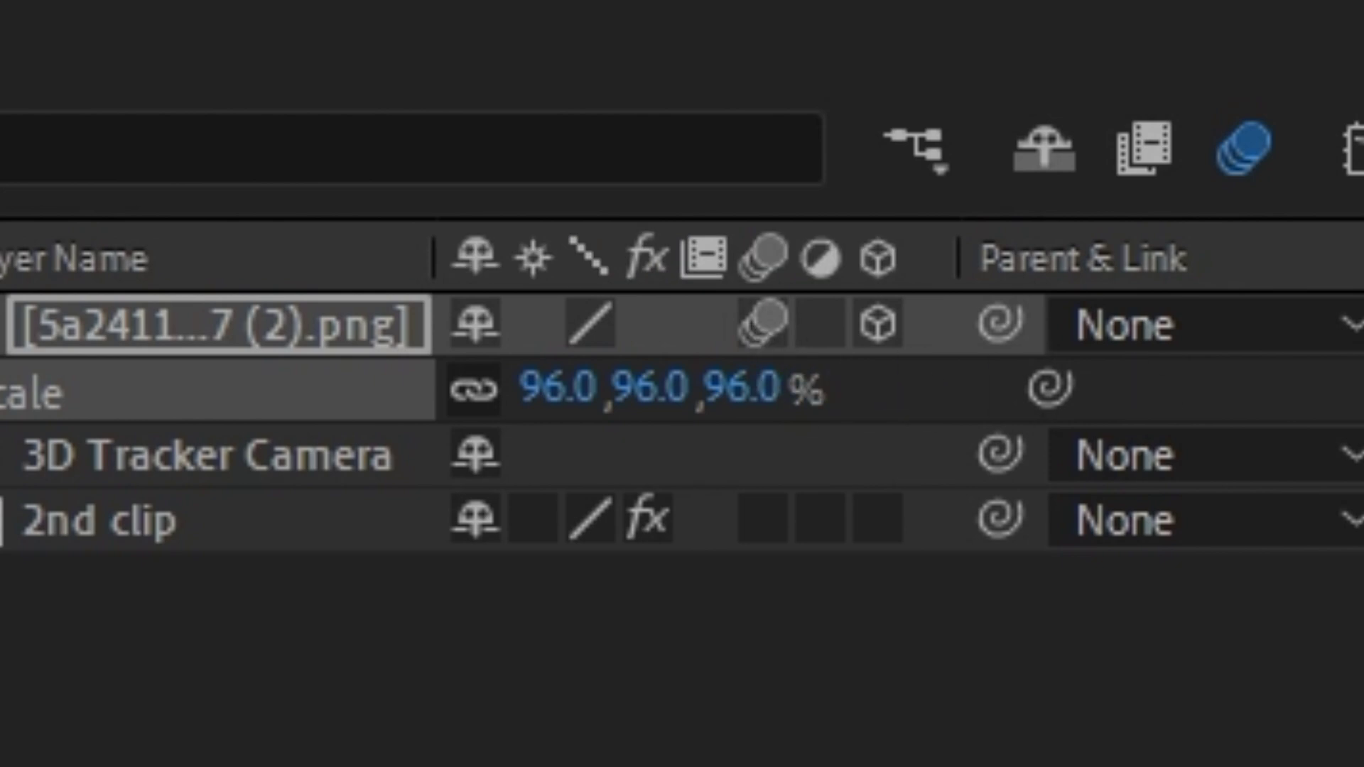